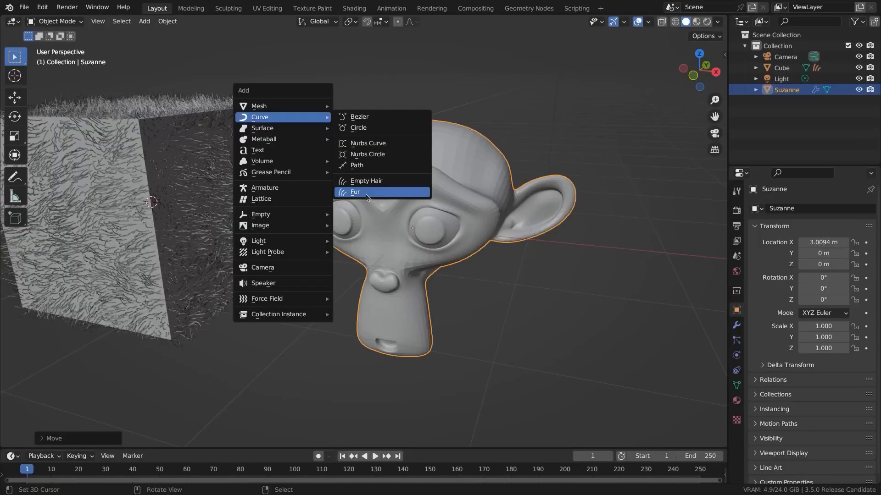
- Add Fur curves to the Suzanne head and open the Density choices in the Quick Fur settings
click(366, 197)
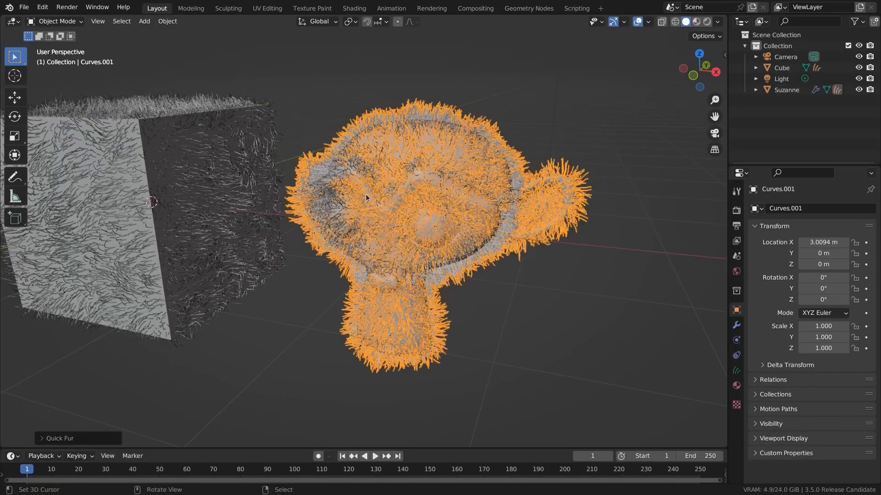
click(40, 439)
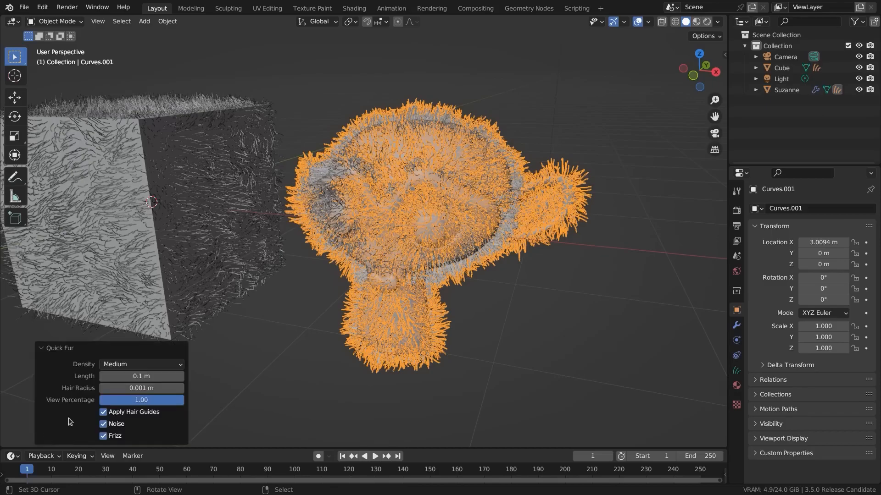
click(133, 365)
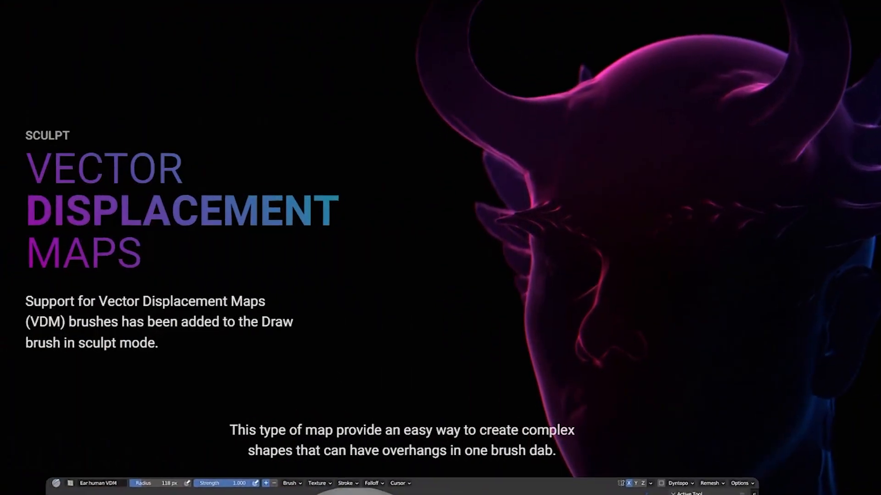
- Look through the Vector Displacement Maps section of the Blender 3.5 release notes as far as the demo file download
scroll(865, 373, down, 7)
scroll(704, 326, down, 9)
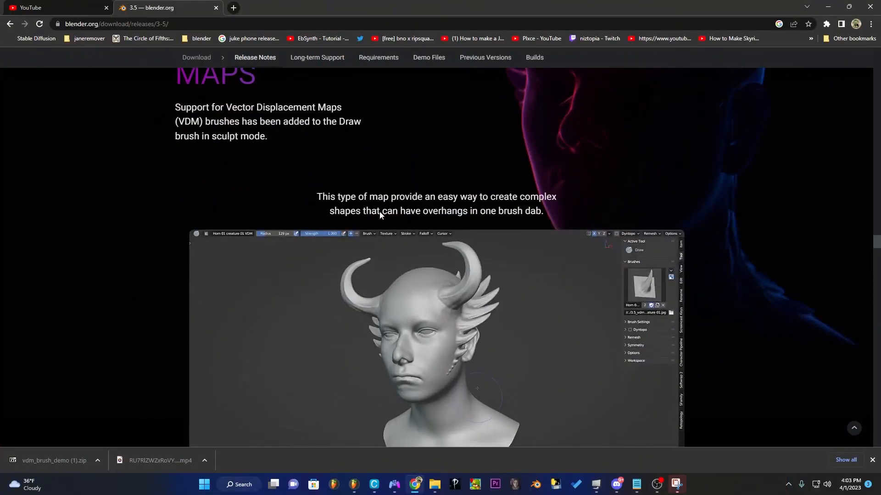
scroll(378, 211, down, 3)
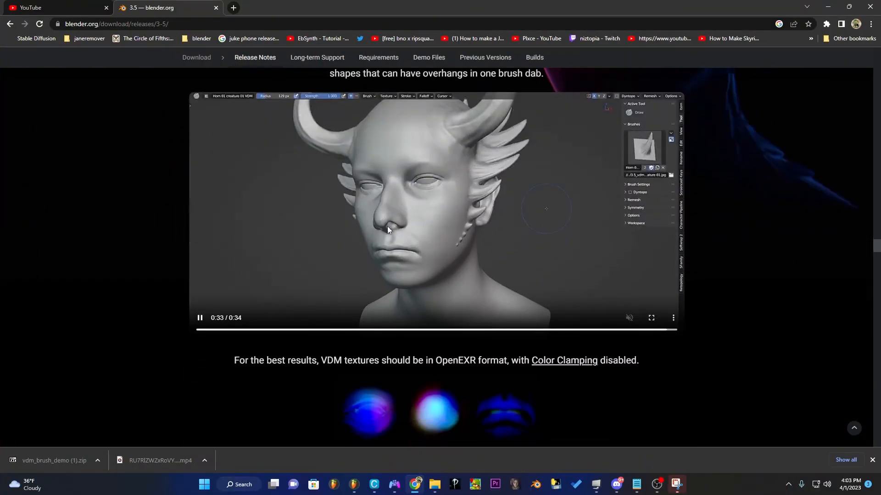
scroll(450, 305, down, 4)
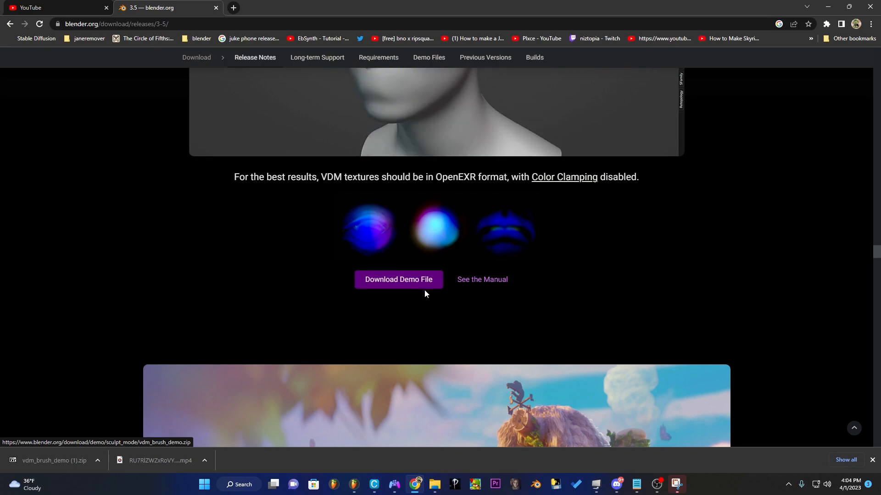
scroll(425, 292, up, 2)
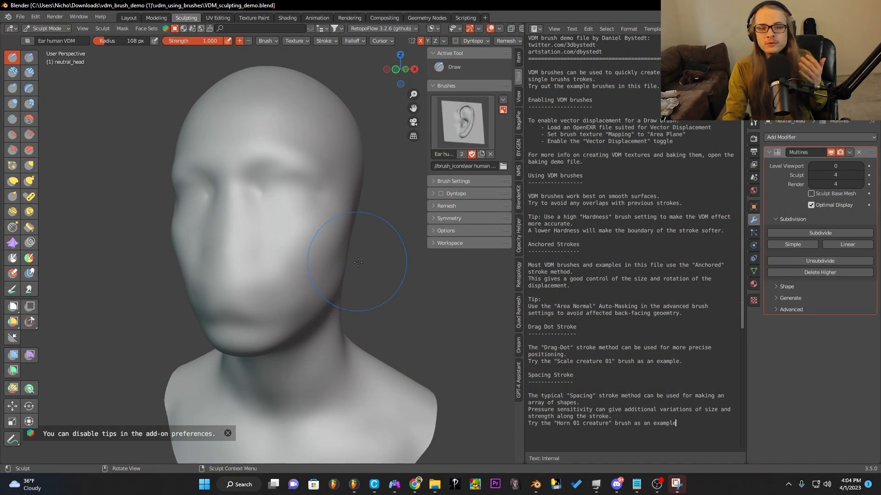
- Sculpt a pair of ears on the sides of the neutral head with the Ear human VDM brush
middle_drag(358, 262, 234, 237)
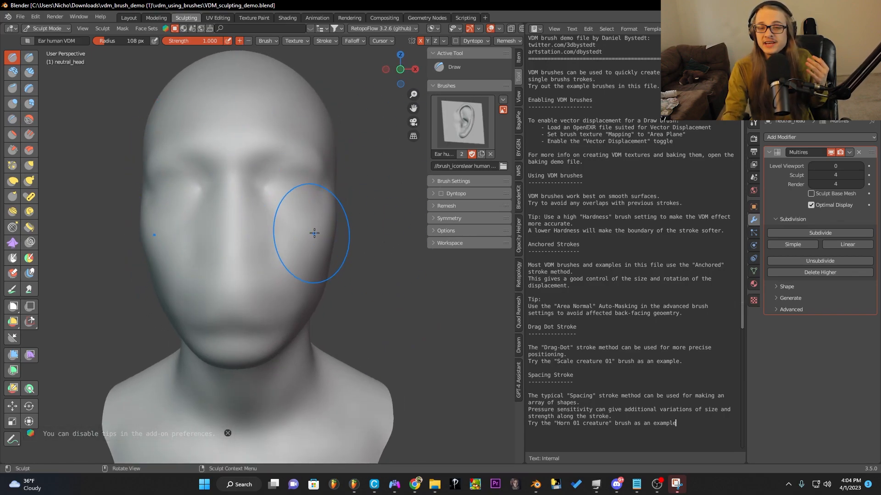
mouse_move(314, 233)
middle_down()
mouse_move(305, 226)
mouse_move(270, 236)
middle_up()
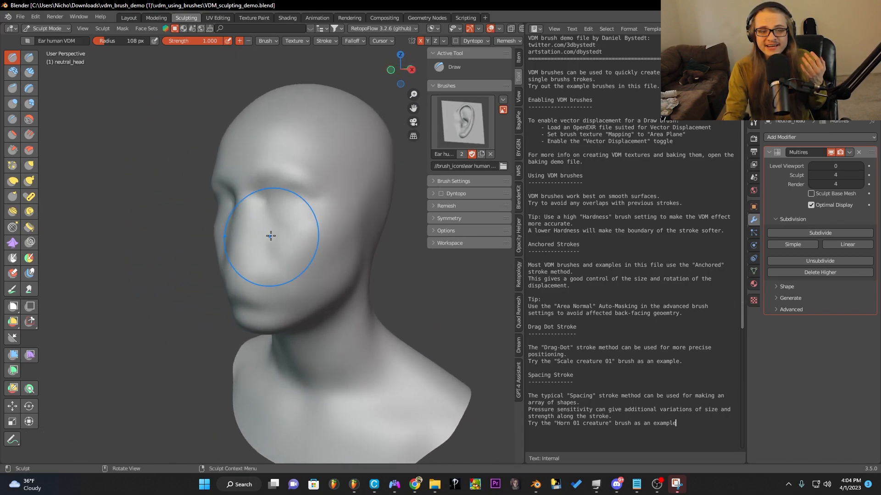
mouse_move(347, 202)
mouse_down()
mouse_move(364, 215)
mouse_move(345, 209)
mouse_up()
drag(351, 246, 338, 252)
middle_drag(338, 252, 361, 208)
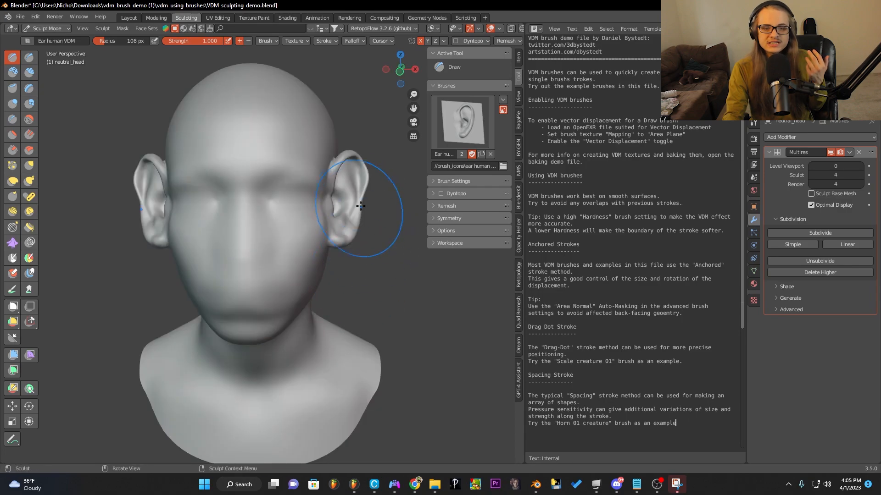
- Stamp eyes on the head with the Eye creature 01 VDM brush and a nose with the Nose human 01 VDM brush
click(451, 133)
click(465, 177)
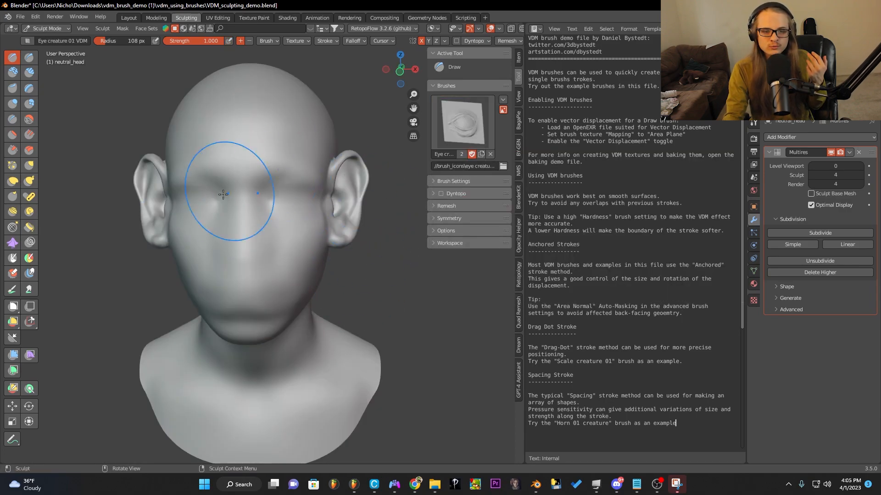
drag(219, 205, 223, 219)
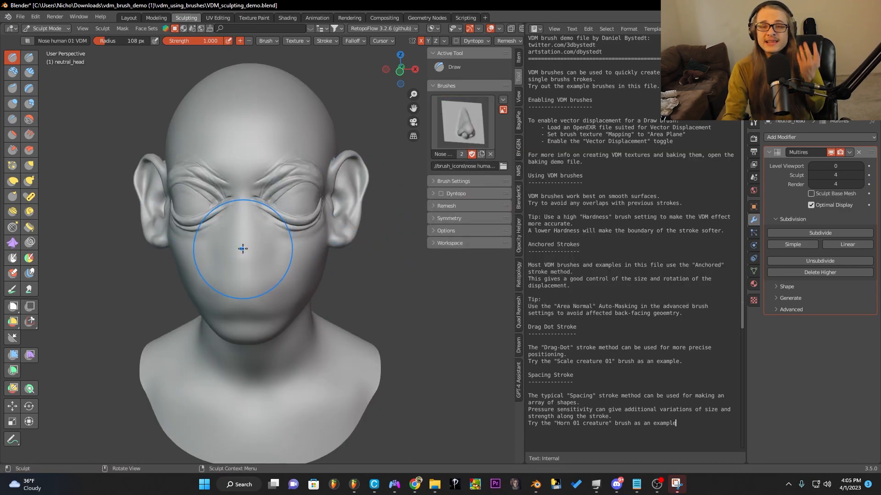
mouse_move(247, 253)
mouse_down()
mouse_move(244, 317)
mouse_move(266, 307)
mouse_move(285, 281)
mouse_move(370, 274)
mouse_up()
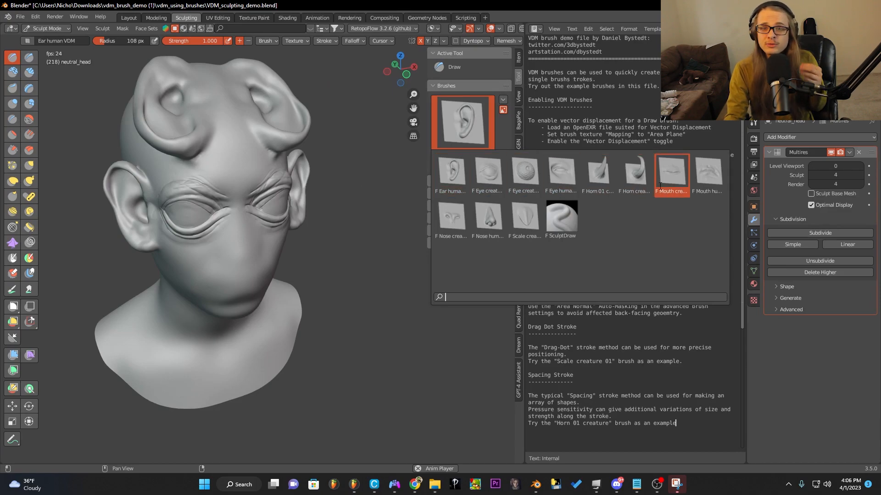
click(470, 108)
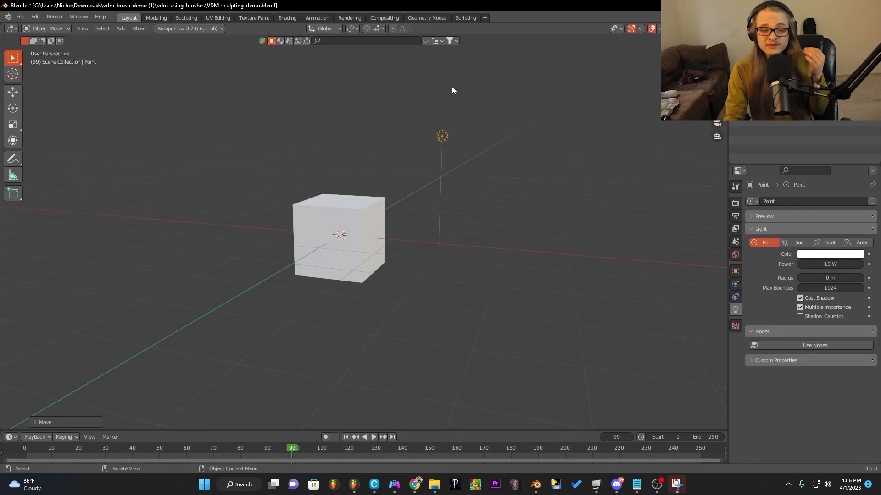
drag(252, 158, 649, 323)
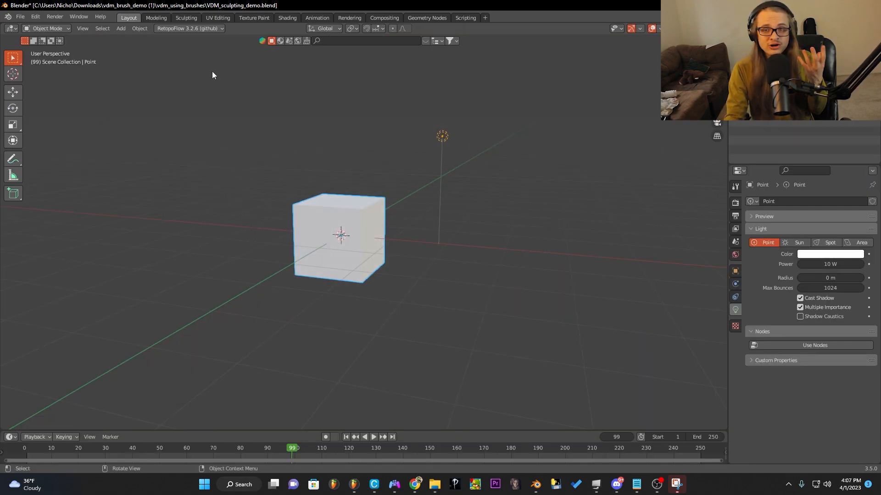
click(19, 17)
mouse_move(80, 185)
click(115, 184)
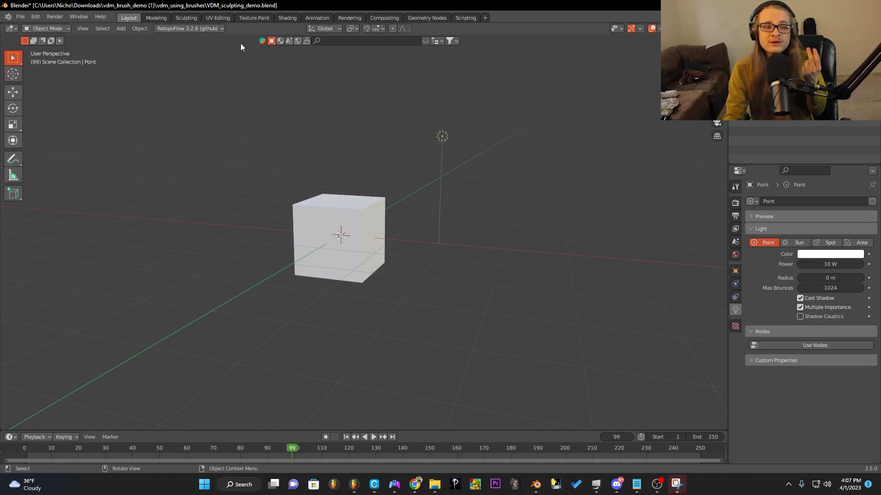
- Switch the cube to Sculpt Mode in the Sculpting workspace and choose a VDM brush for the Draw tool
click(184, 17)
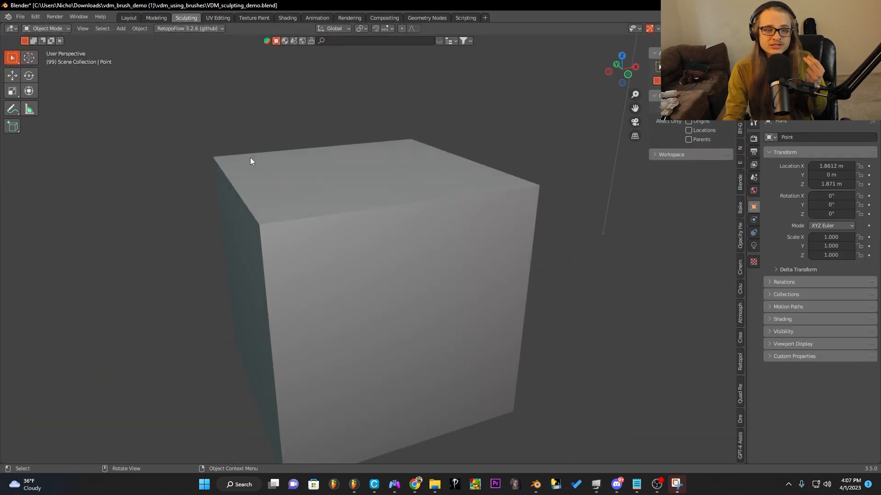
click(47, 27)
click(57, 58)
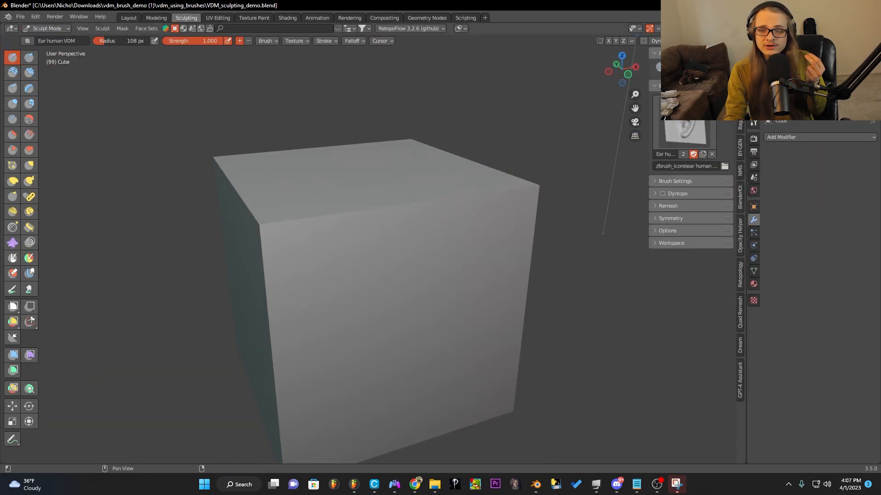
click(681, 134)
click(688, 180)
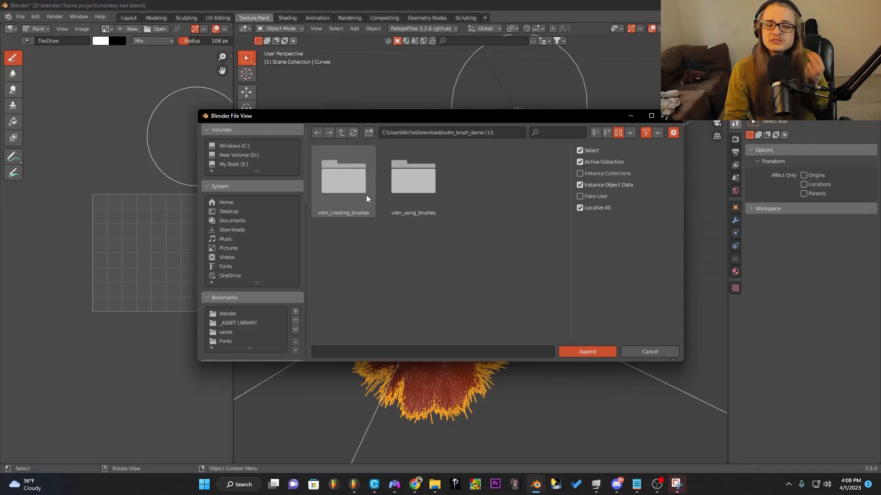
- Append the Ear human VDM brush from the Brush data of VDM_sculpting_demo.blend in the vdm_using_brushes folder
click(401, 190)
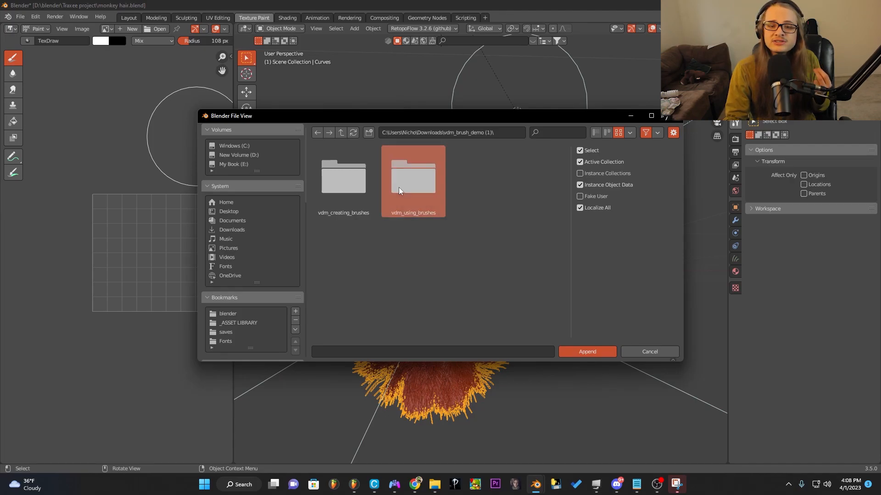
double_click(399, 191)
double_click(483, 181)
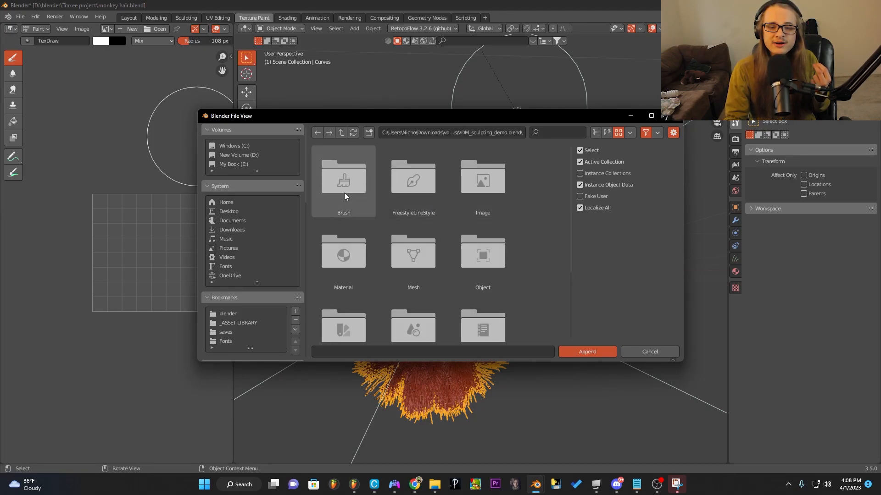
double_click(345, 193)
scroll(361, 213, down, 15)
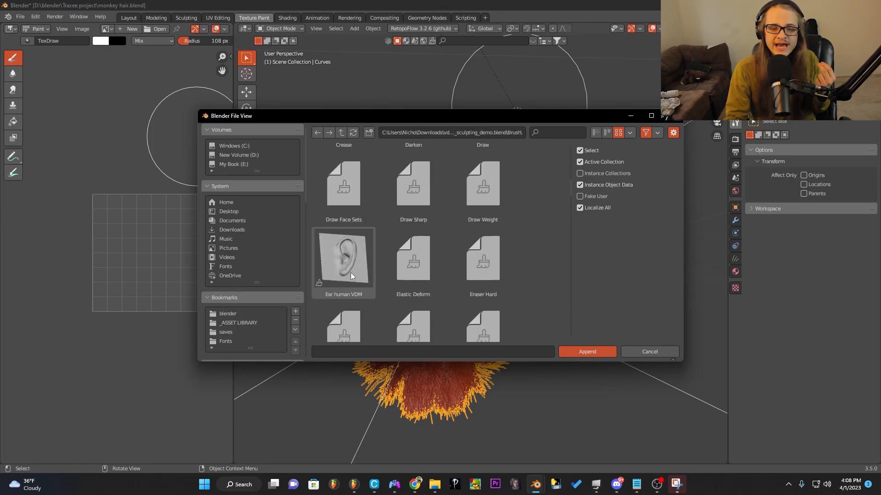
scroll(357, 275, up, 1)
double_click(351, 254)
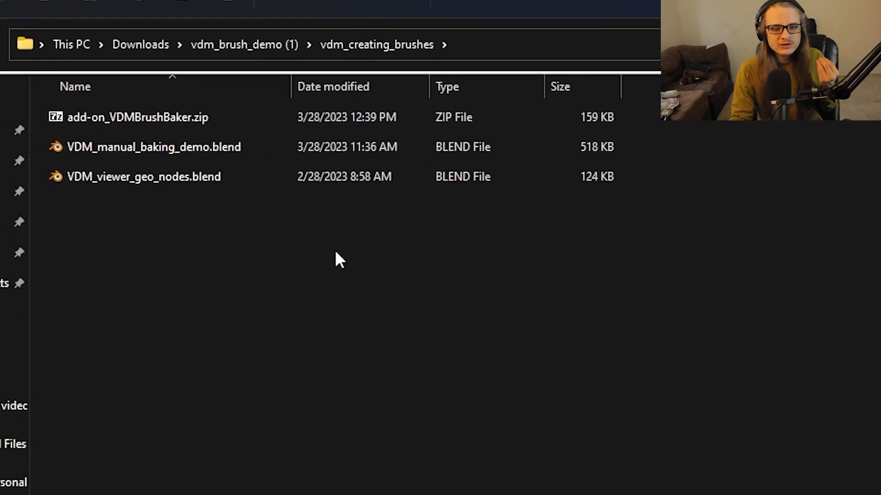
- Open VDM_manual_baking_demo.blend, select the flat "Sculpt yourself" plane and read through the baking instructions
double_click(219, 151)
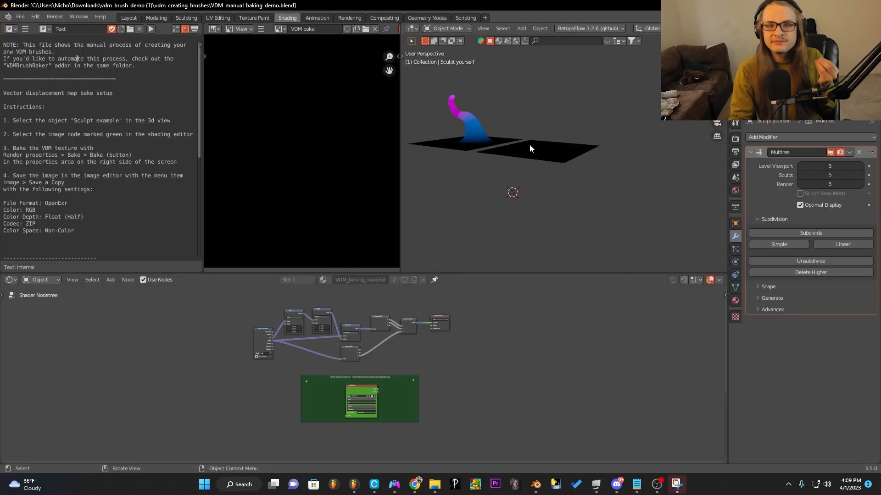
click(475, 147)
mouse_move(476, 147)
middle_down()
mouse_move(467, 163)
mouse_move(714, 177)
mouse_move(627, 151)
middle_up()
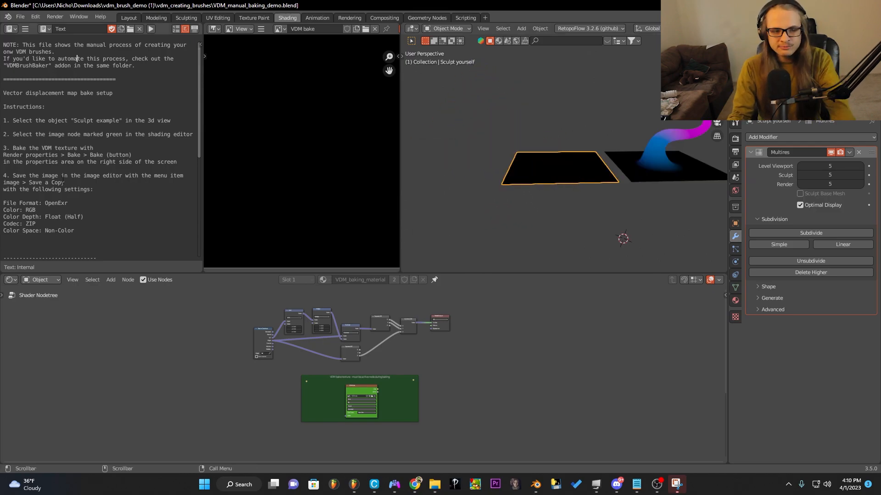
scroll(77, 186, down, 8)
scroll(73, 185, up, 8)
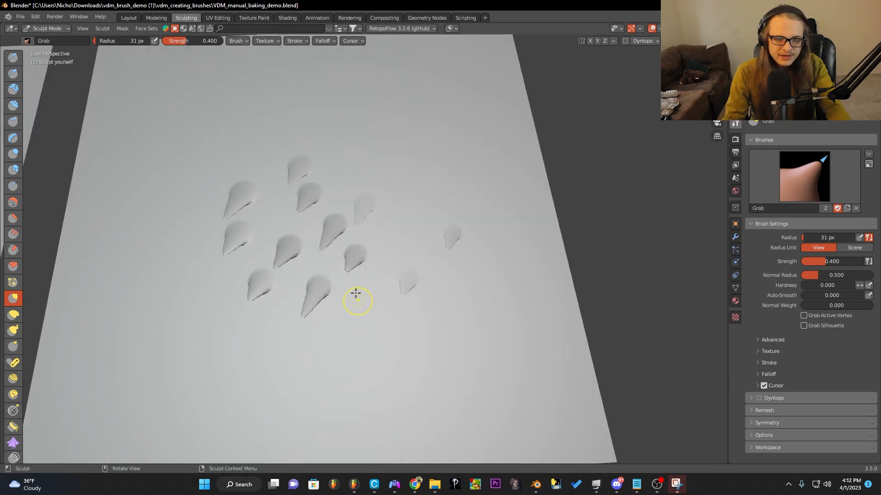
- Inspect the sculpted spikes on the plane and return to the Shading workspace for baking
middle_drag(347, 265, 357, 212)
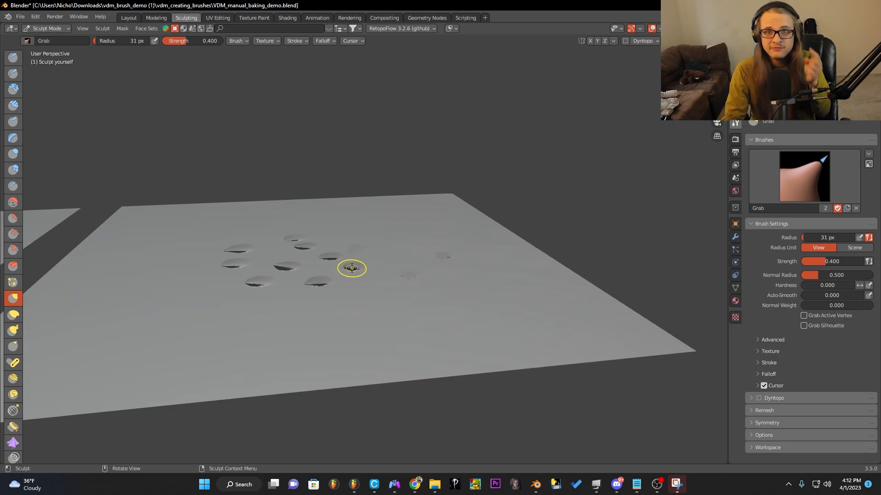
click(297, 14)
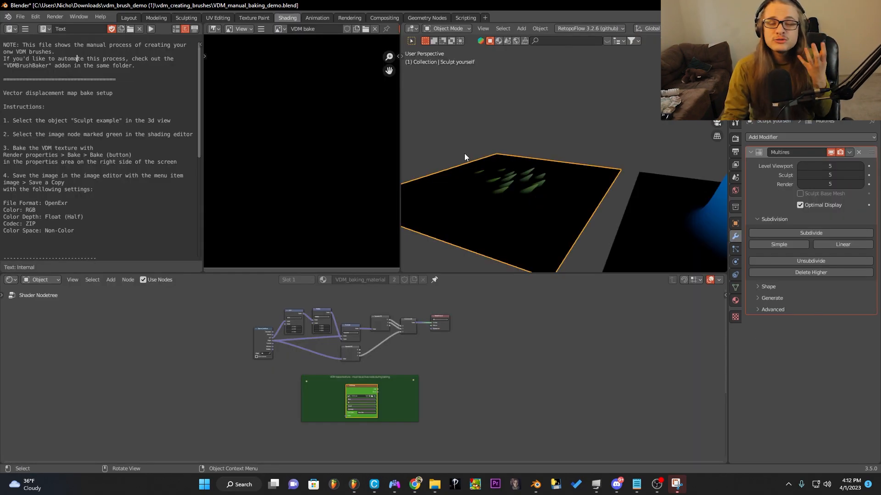
mouse_move(469, 172)
middle_down()
mouse_move(417, 204)
mouse_move(659, 200)
mouse_move(674, 175)
mouse_move(717, 183)
mouse_move(436, 193)
mouse_move(489, 190)
mouse_move(490, 197)
middle_up()
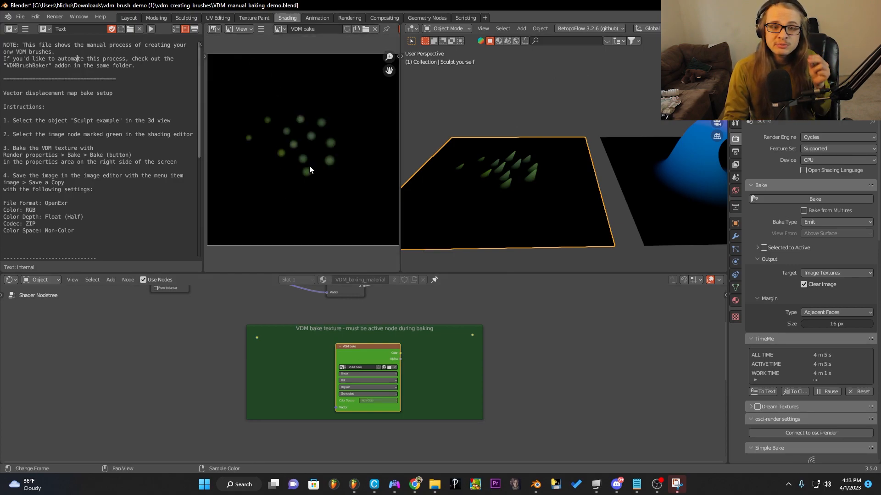
- Save a copy of the baked VDM image as OpenEXR, setting the codec to ZIP
click(261, 29)
mouse_move(270, 48)
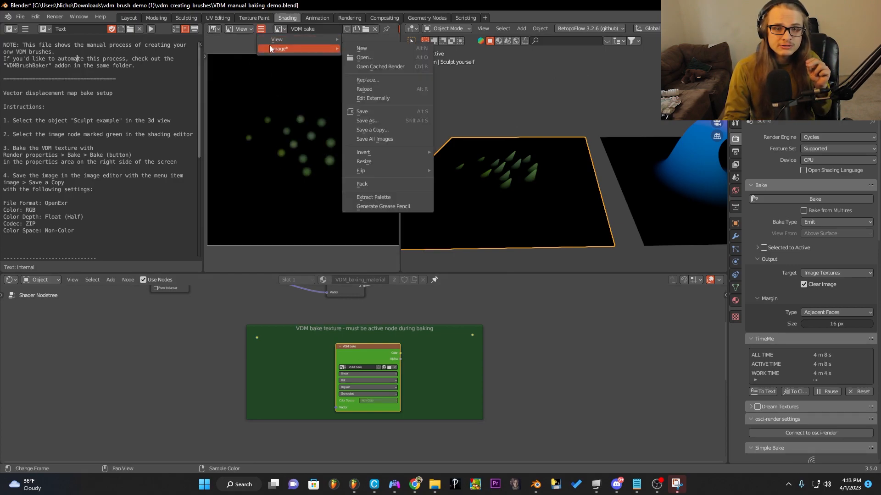
click(372, 130)
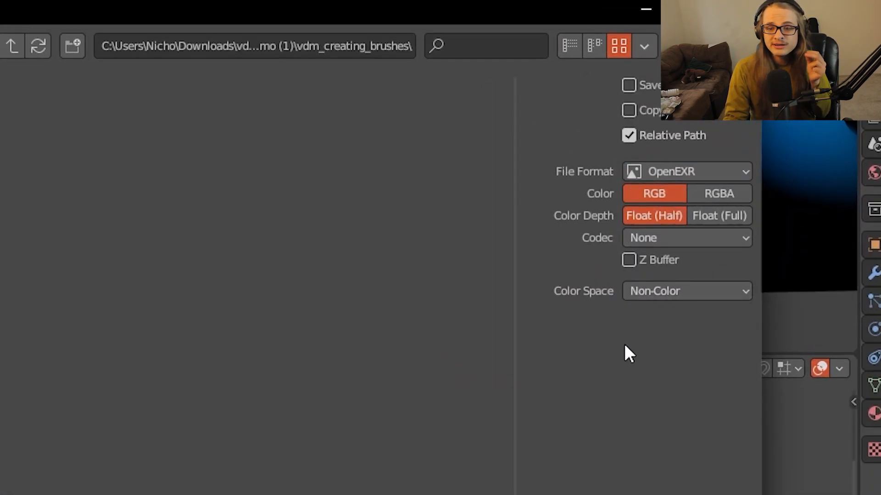
click(662, 243)
click(660, 303)
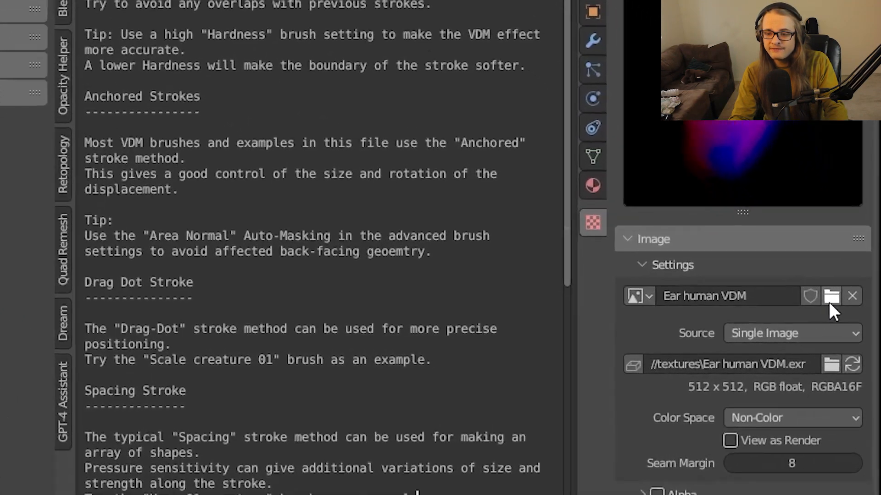
- Load VDM bake.exr from the vdm_creating_brushes folder as the image of the ear brush's texture
click(860, 333)
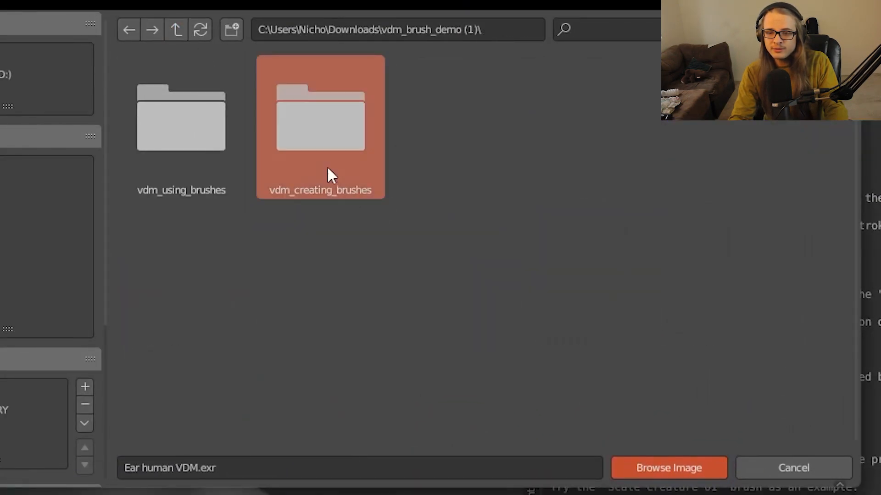
double_click(326, 167)
double_click(209, 146)
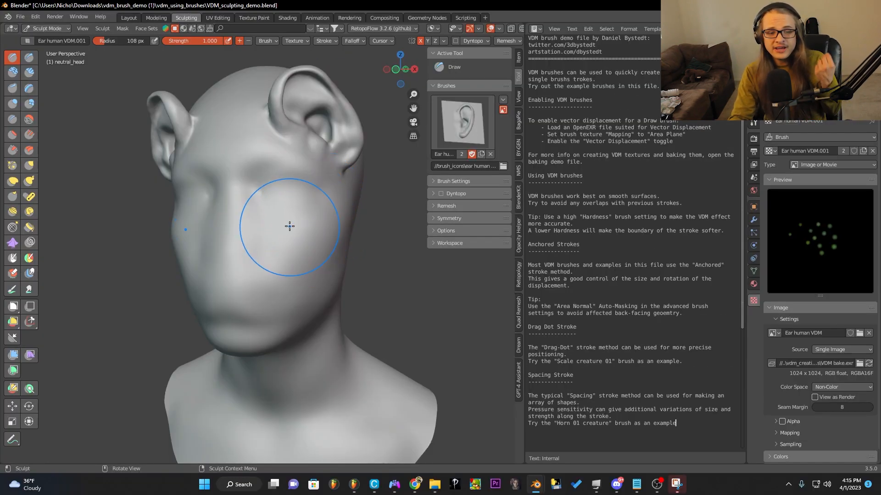
- Try a stamp of the baked spike pattern on the head's face with the modified brush, and undo it
mouse_move(289, 226)
mouse_down()
mouse_move(266, 220)
mouse_move(384, 147)
mouse_move(355, 119)
mouse_up()
scroll(316, 284, up, 4)
mouse_move(302, 268)
middle_down()
mouse_move(266, 242)
mouse_move(309, 257)
mouse_move(305, 277)
mouse_move(294, 253)
middle_up()
key(ctrl+z)
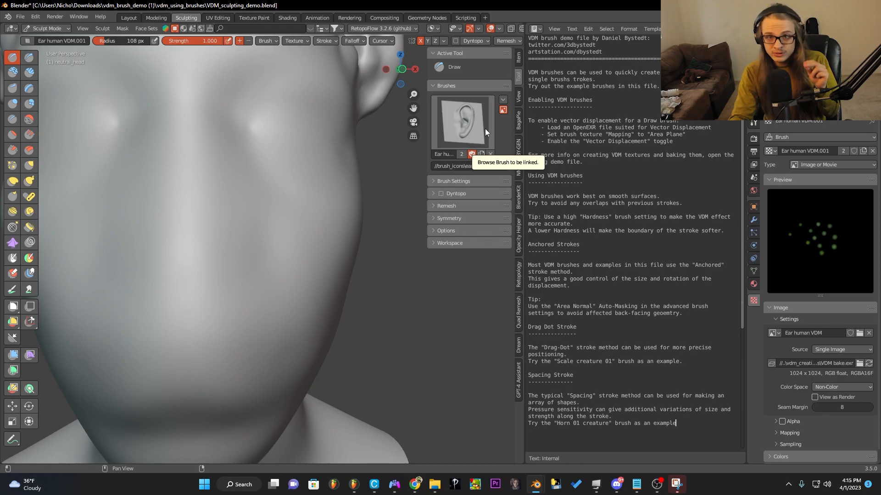
- Examine the modified ear brush's settings, including hardness, the advanced Area Normal auto-masking options and the falloff curve
click(450, 177)
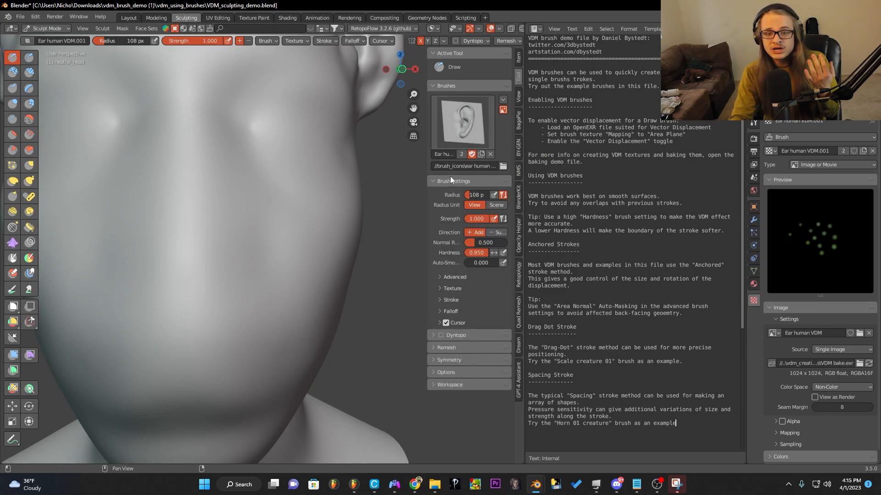
click(450, 275)
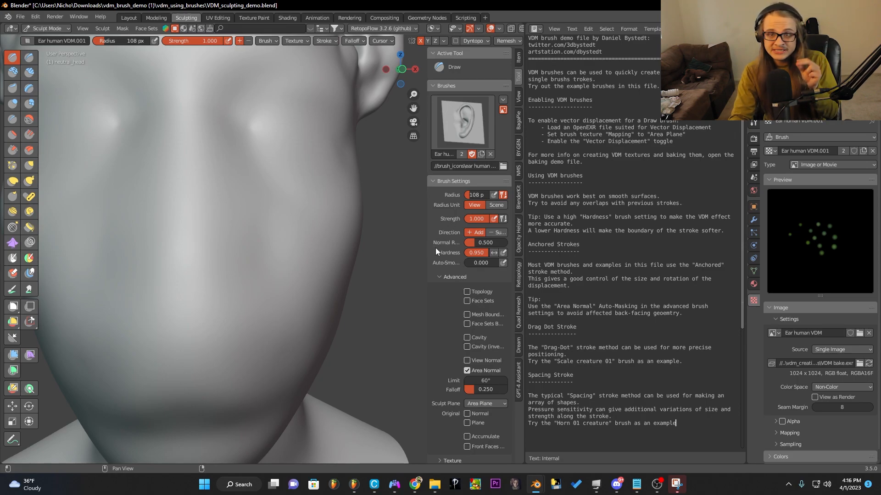
scroll(436, 248, down, 4)
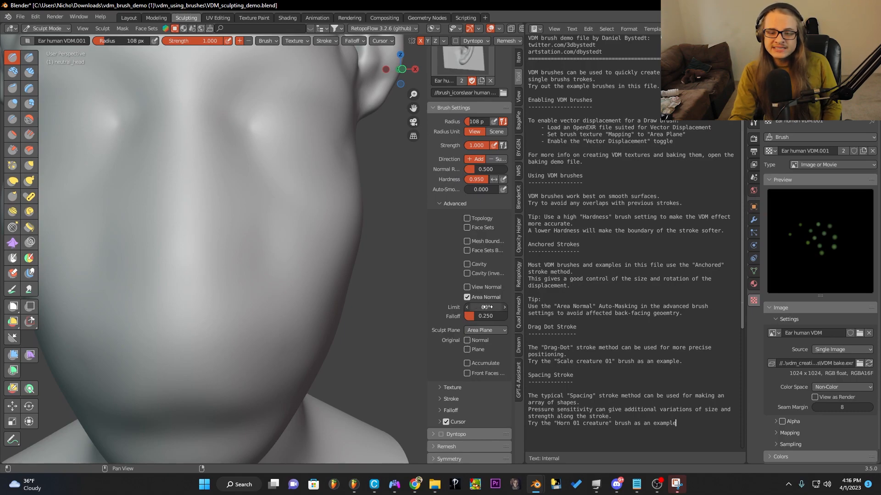
scroll(486, 257, down, 2)
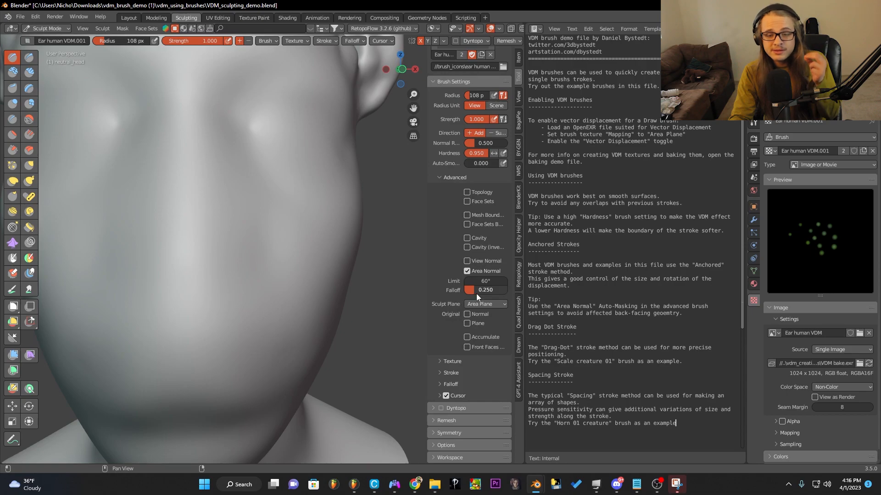
click(447, 384)
scroll(442, 362, down, 2)
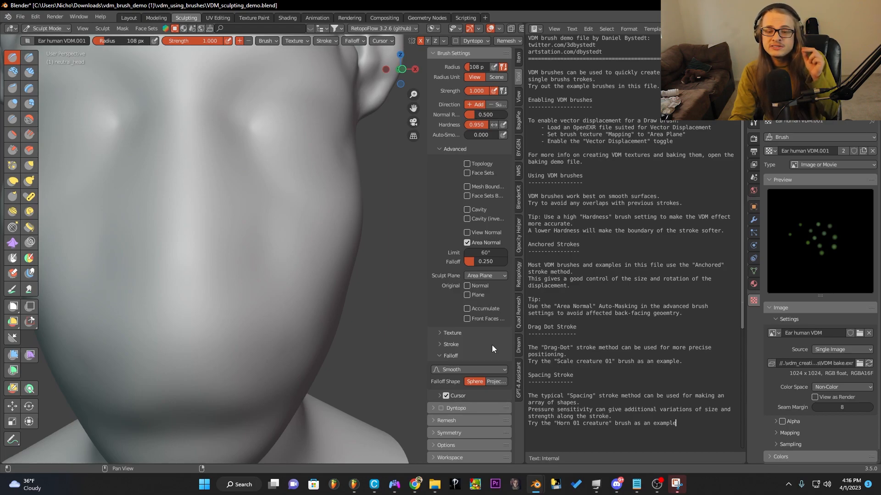
scroll(454, 394, up, 9)
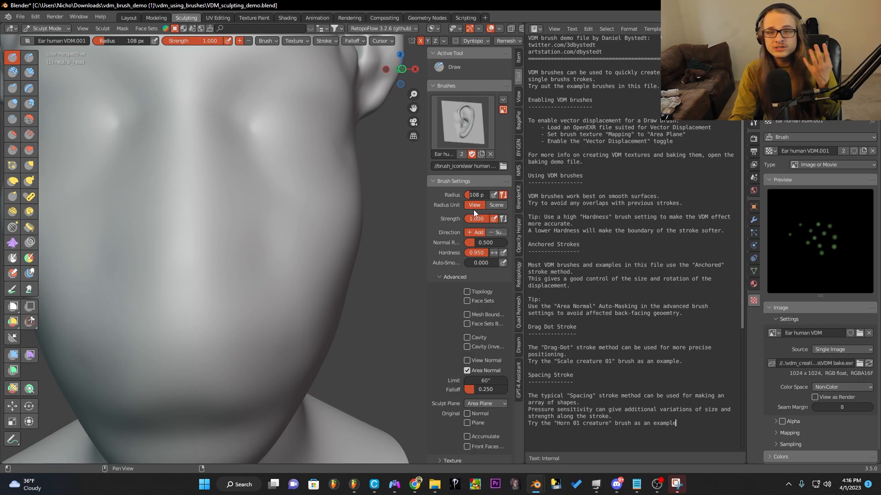
- Examine the brush's texture settings, especially the mapping mode and the Vector Displacement option
click(441, 276)
click(438, 288)
scroll(438, 288, down, 3)
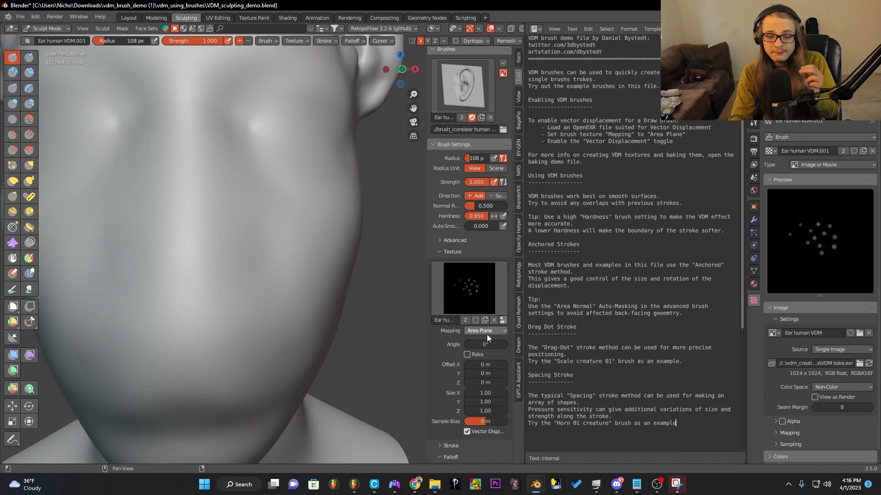
scroll(498, 378, down, 3)
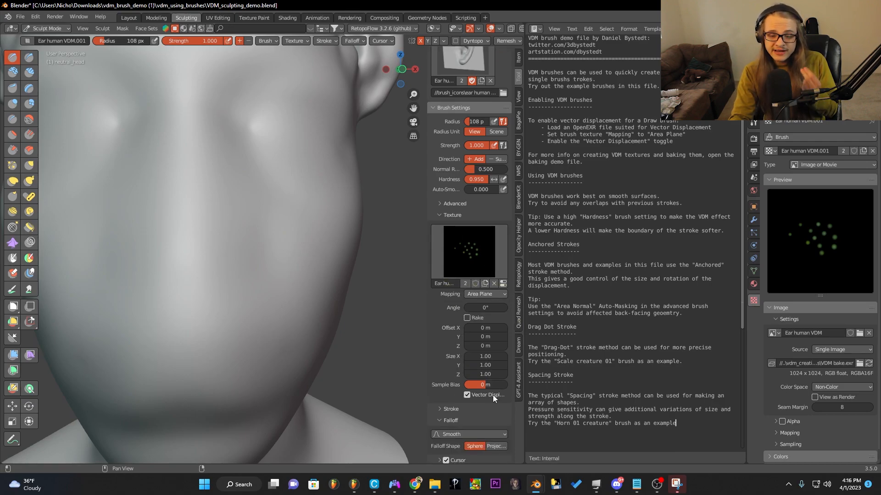
click(439, 215)
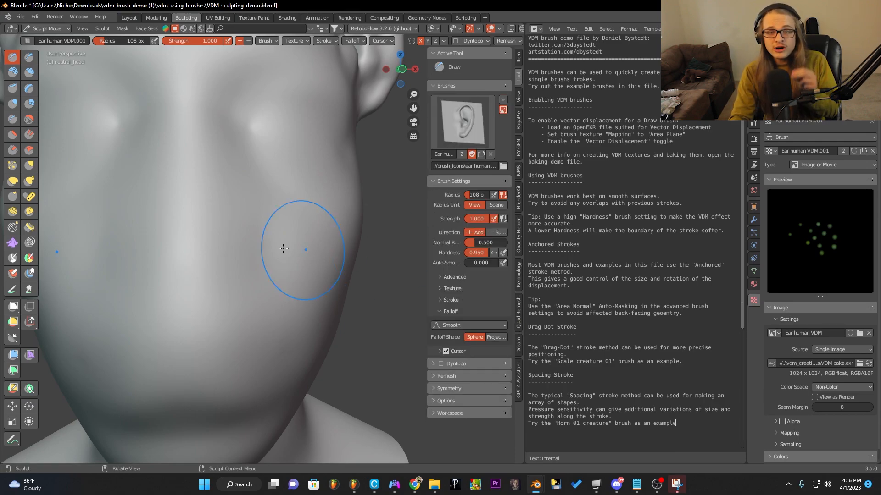
- Stamp the baked spike pattern symmetrically onto the head's cheeks with the custom VDM brush
scroll(204, 226, down, 2)
scroll(205, 227, down, 3)
drag(231, 247, 350, 124)
key(Escape)
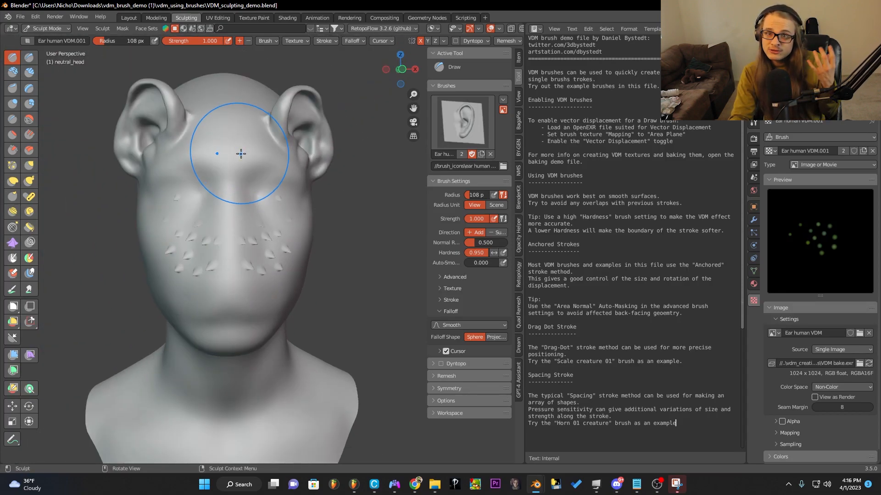